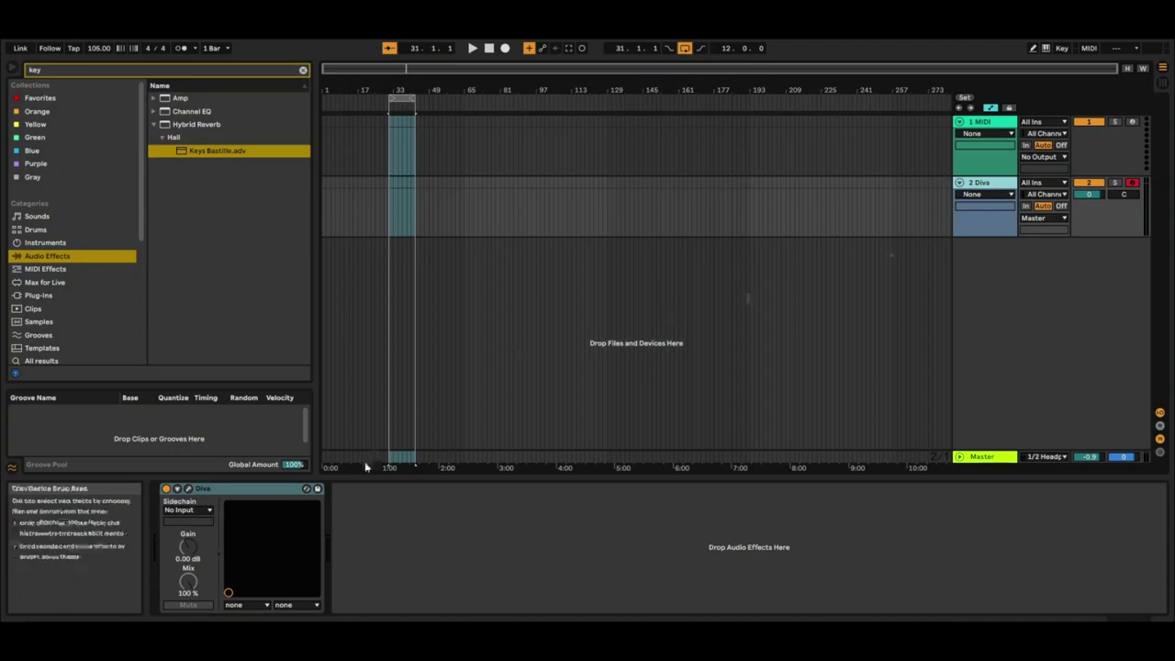
Step: Group the Diva device into an Instrument Rack and rename its only chain to 'Diva'
left_click(277, 488)
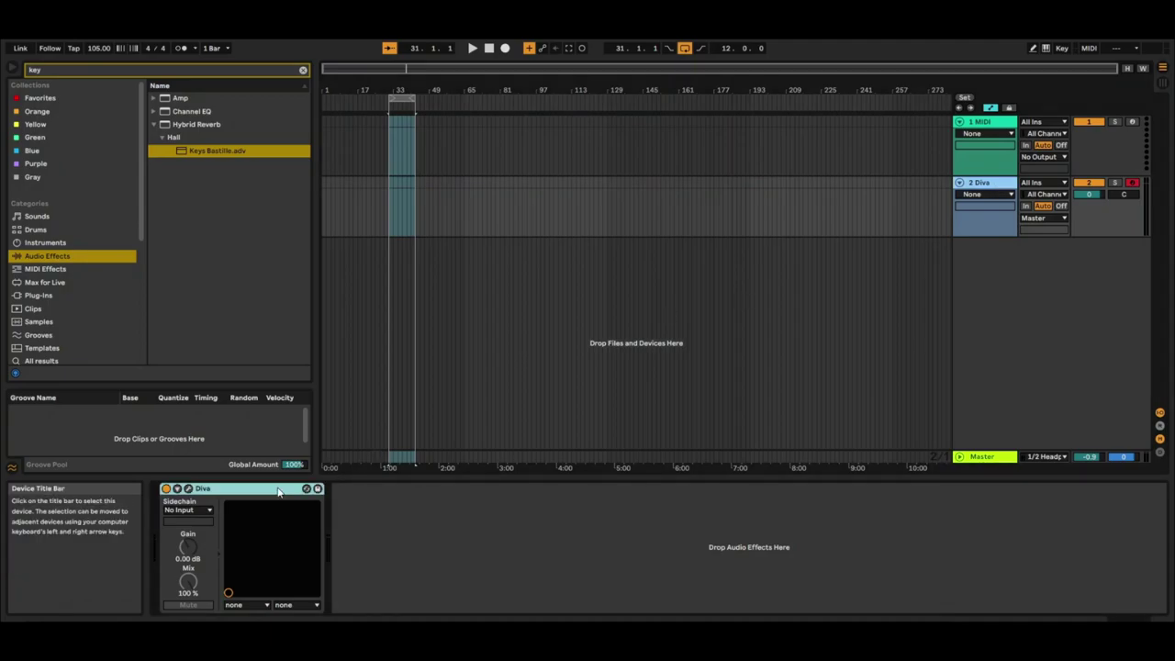
key("ctrl+g")
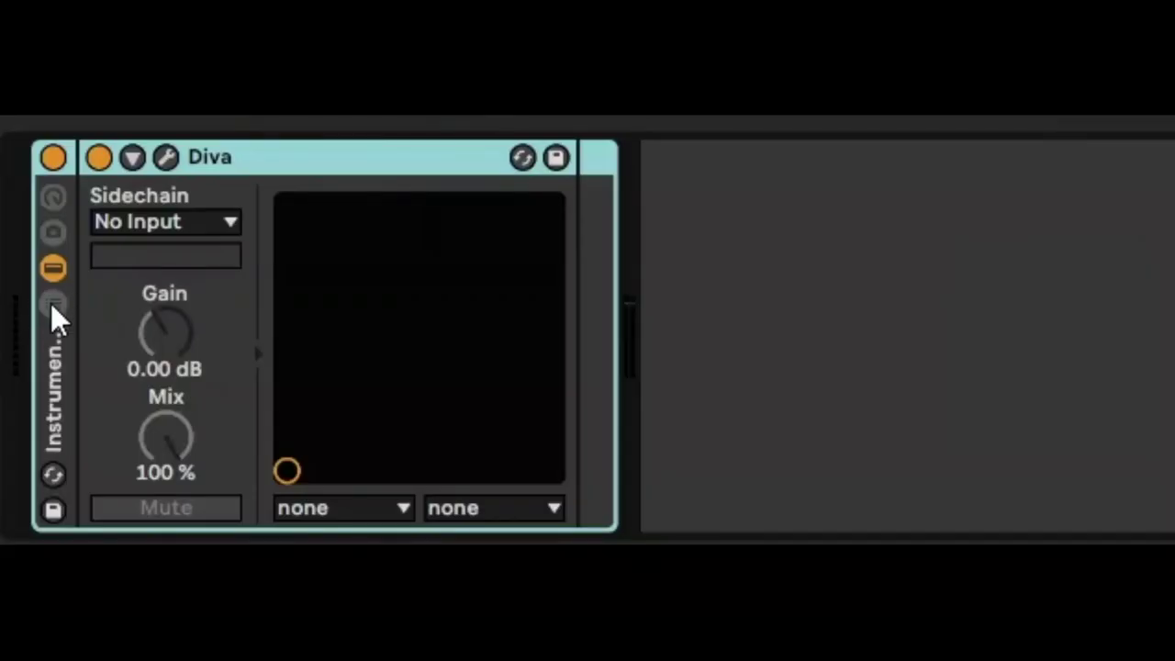
left_click(51, 303)
left_click(167, 274)
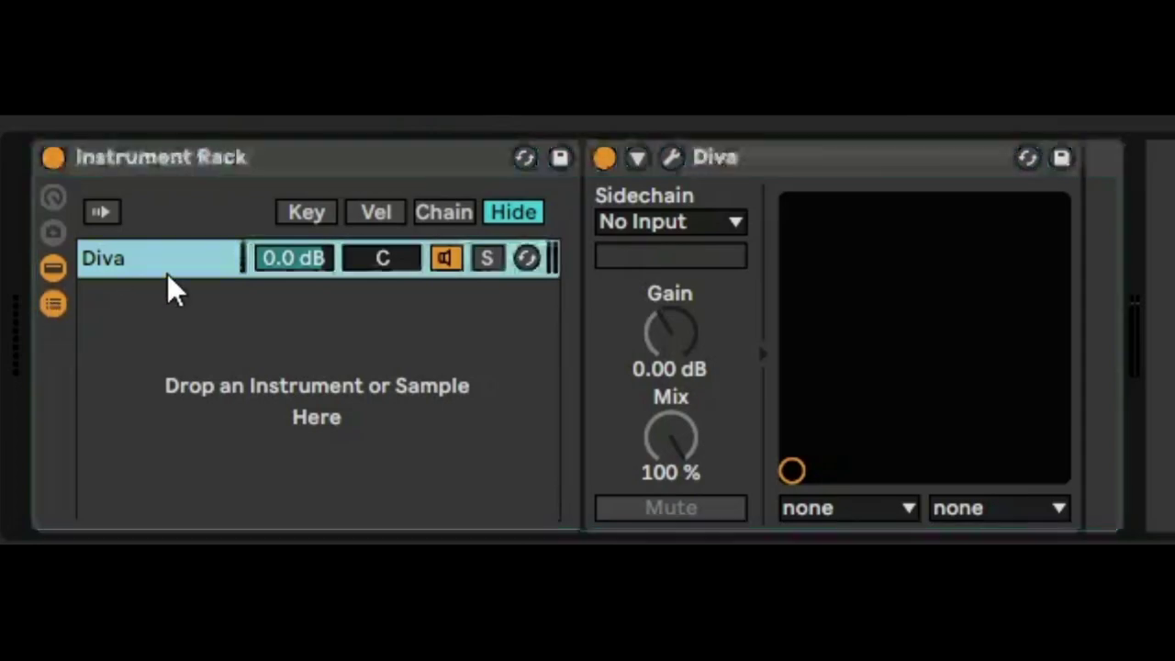
key("super+r")
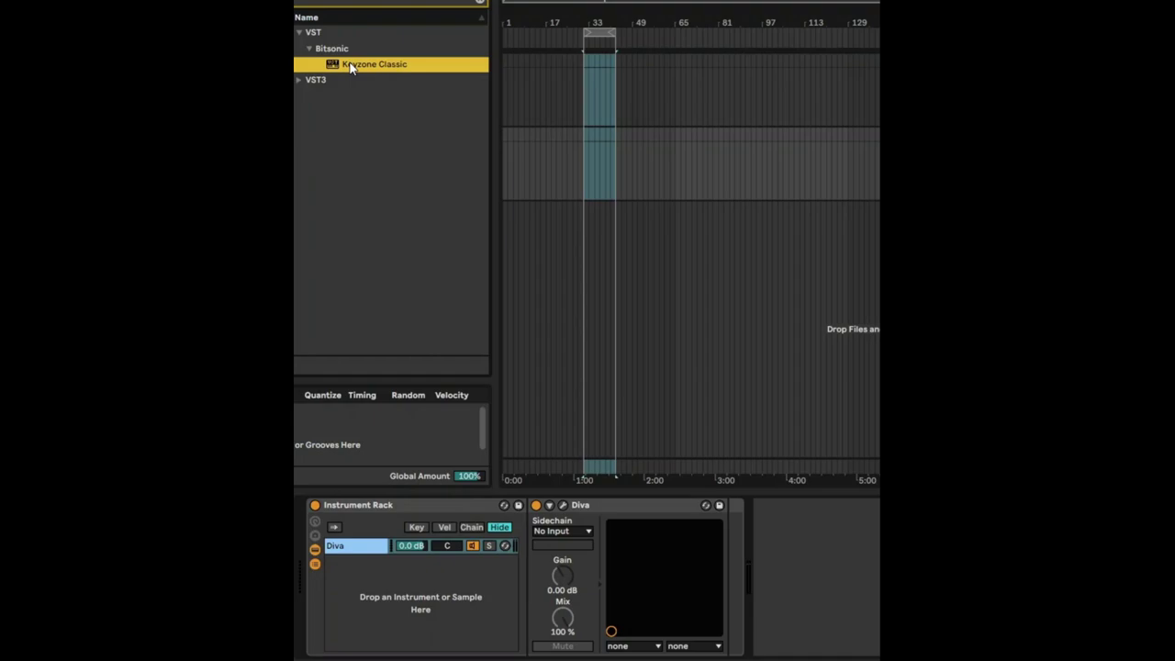
Step: Add Keyzone Classic as a second chain and set the Diva chain to -10.2 dB, panned 9L
left_click_drag(350, 68, 385, 580)
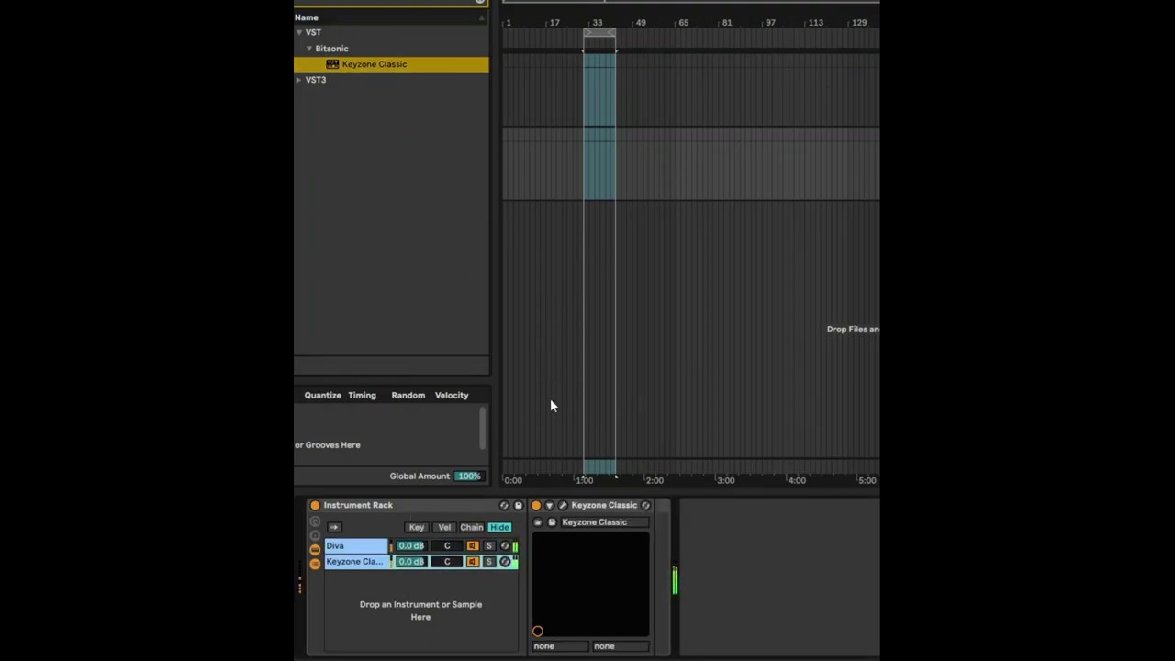
left_click(353, 546)
left_click_drag(418, 545, 420, 546)
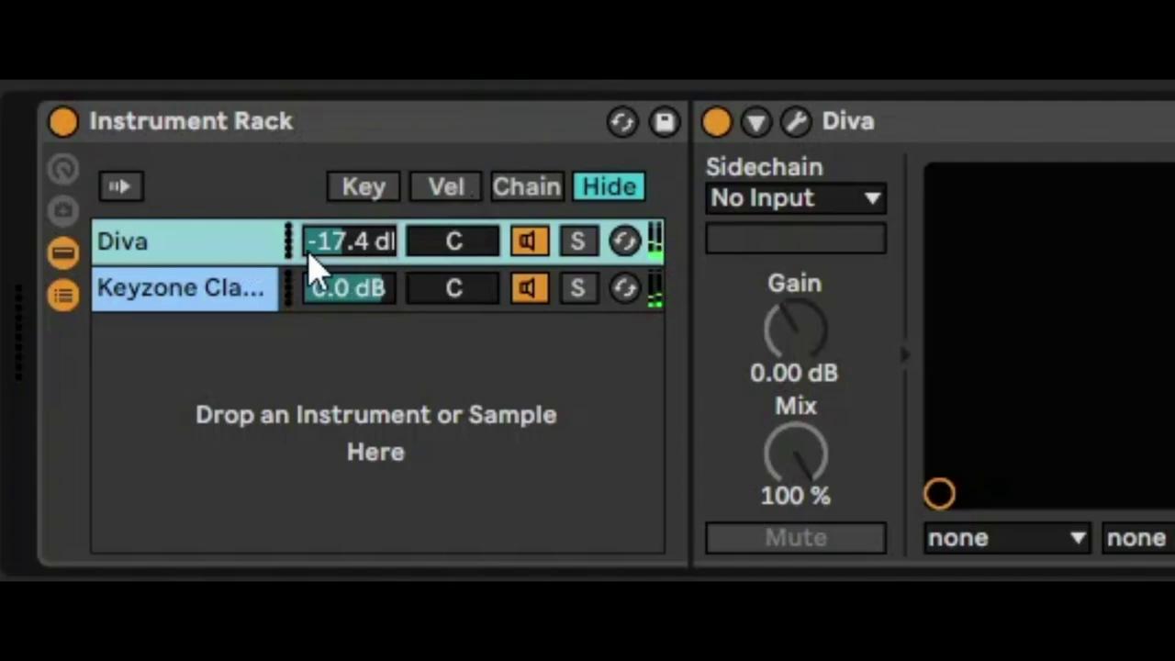
left_click_drag(334, 240, 349, 289)
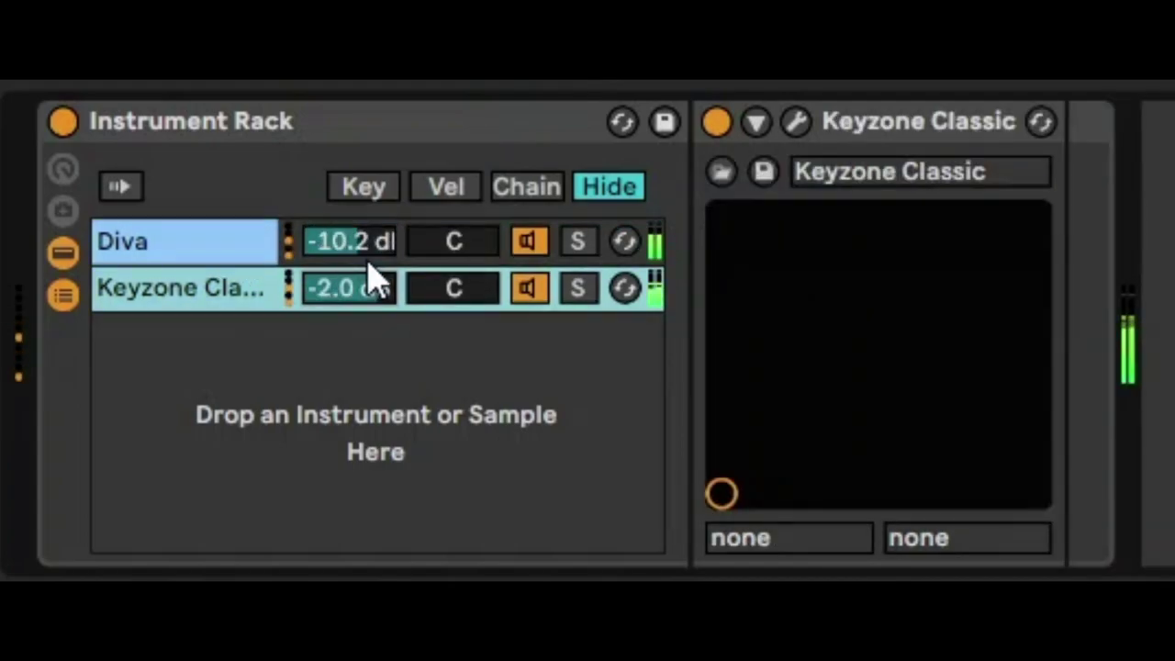
left_click_drag(453, 247, 451, 301)
left_click(223, 242)
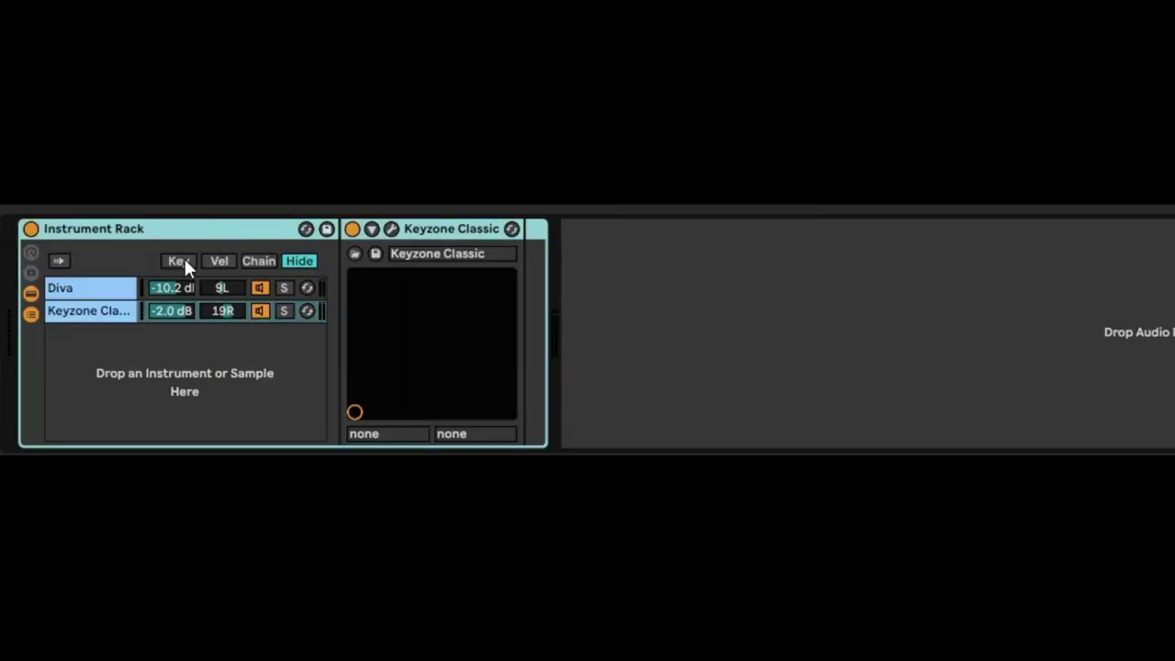
Step: In the key zone editor, start Diva's key zone at C4 and end Keyzone Classic's near C4
left_click(180, 260)
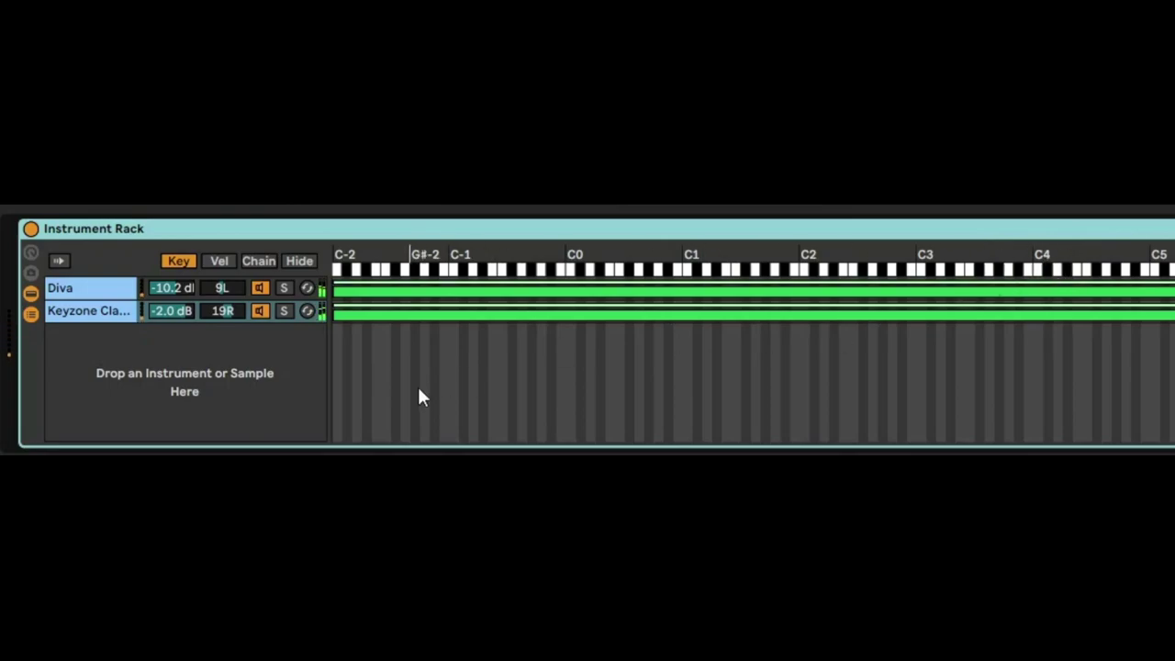
left_click_drag(335, 292, 1037, 292)
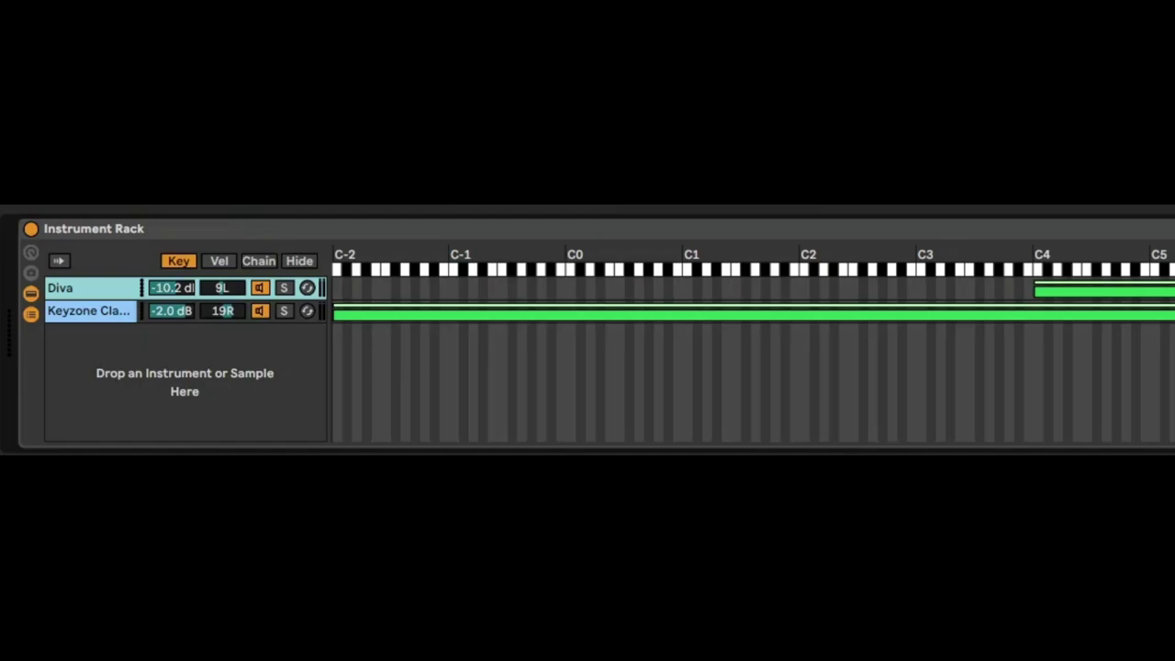
left_click_drag(1168, 313, 1032, 312)
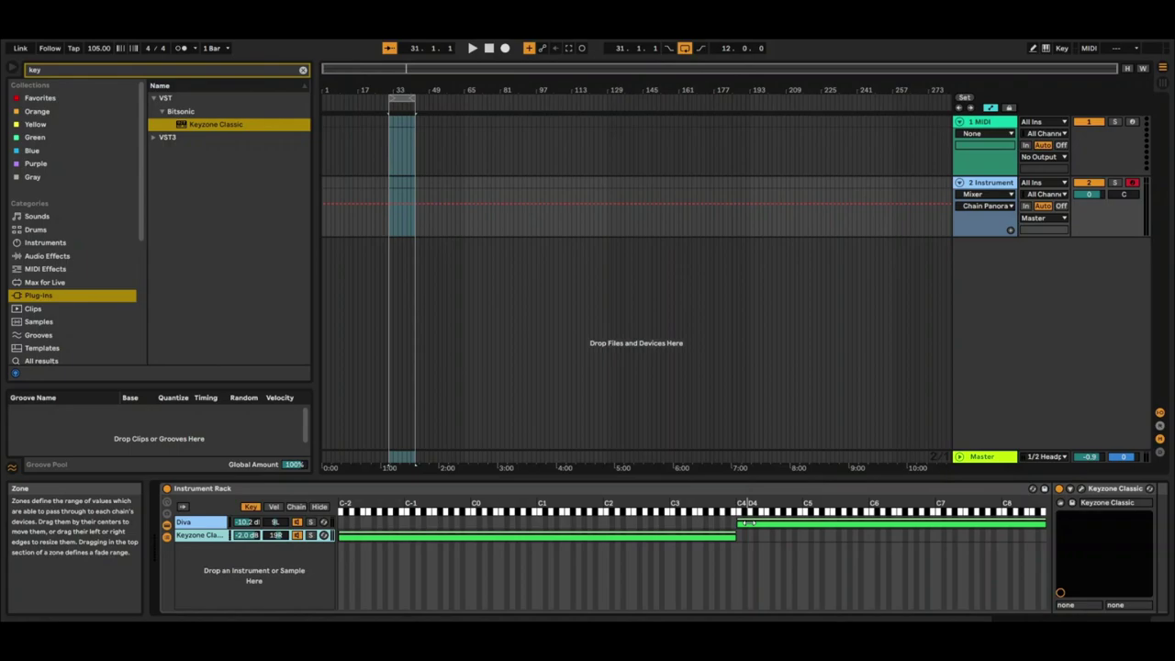
Step: In the velocity zone editor, move the lower edge of Diva's velocity zone to 81
left_click(273, 507)
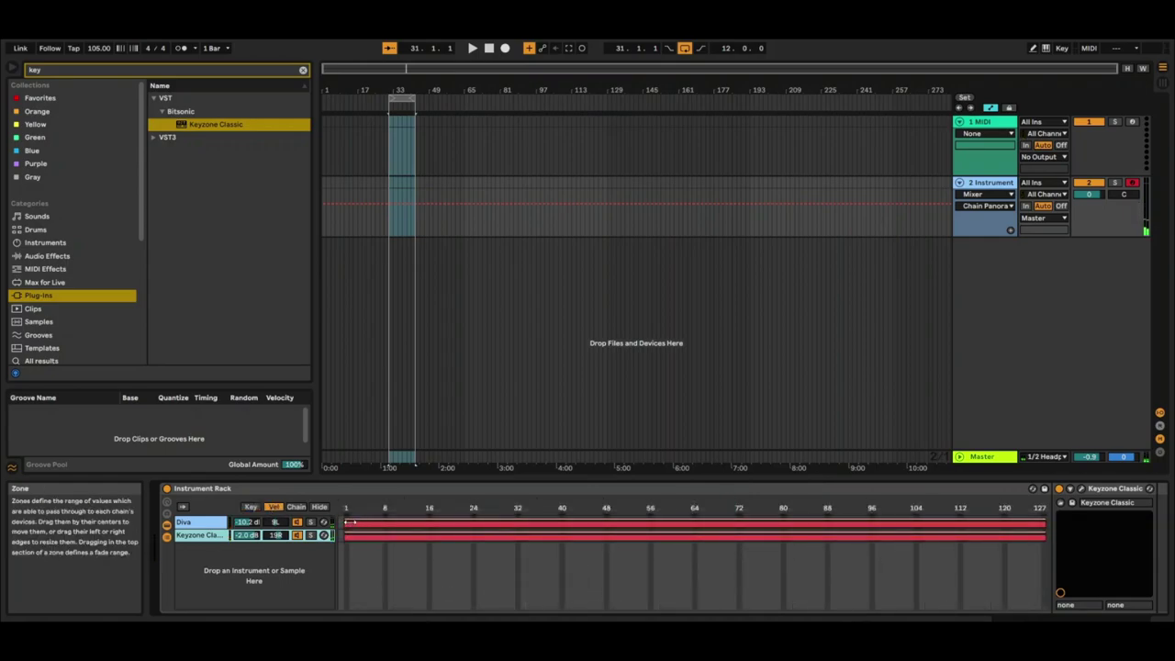
left_click_drag(349, 521, 787, 512)
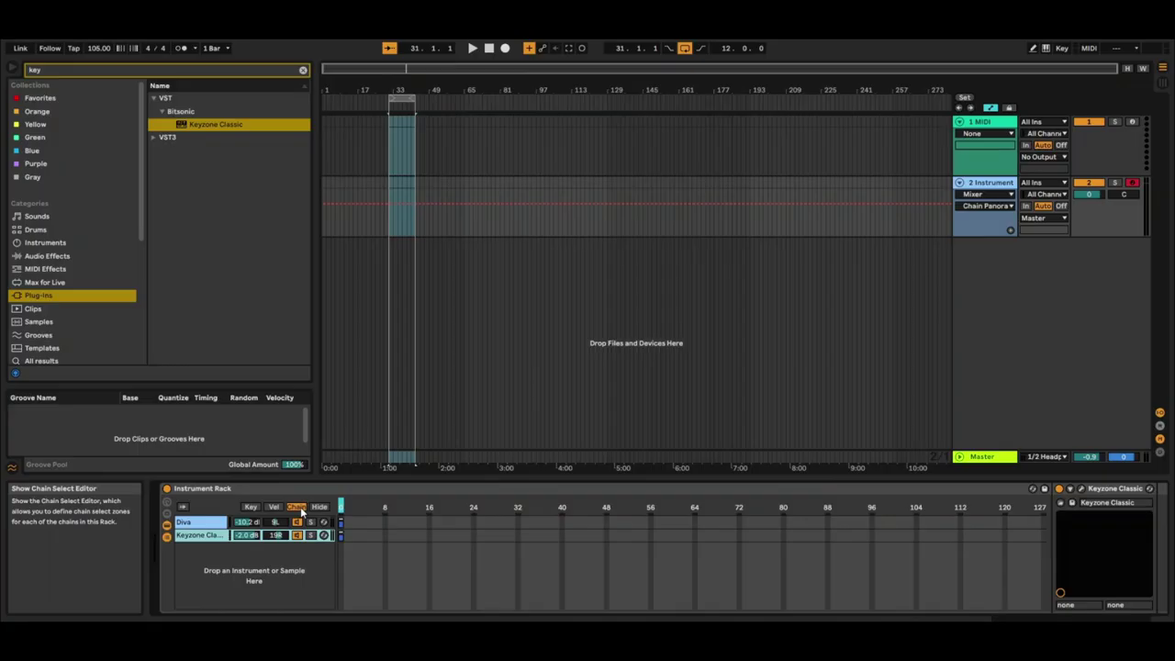
Step: In the Chain Select editor, shift Keyzone Classic's zone to start at 1 and stretch it to 3
left_click(297, 508)
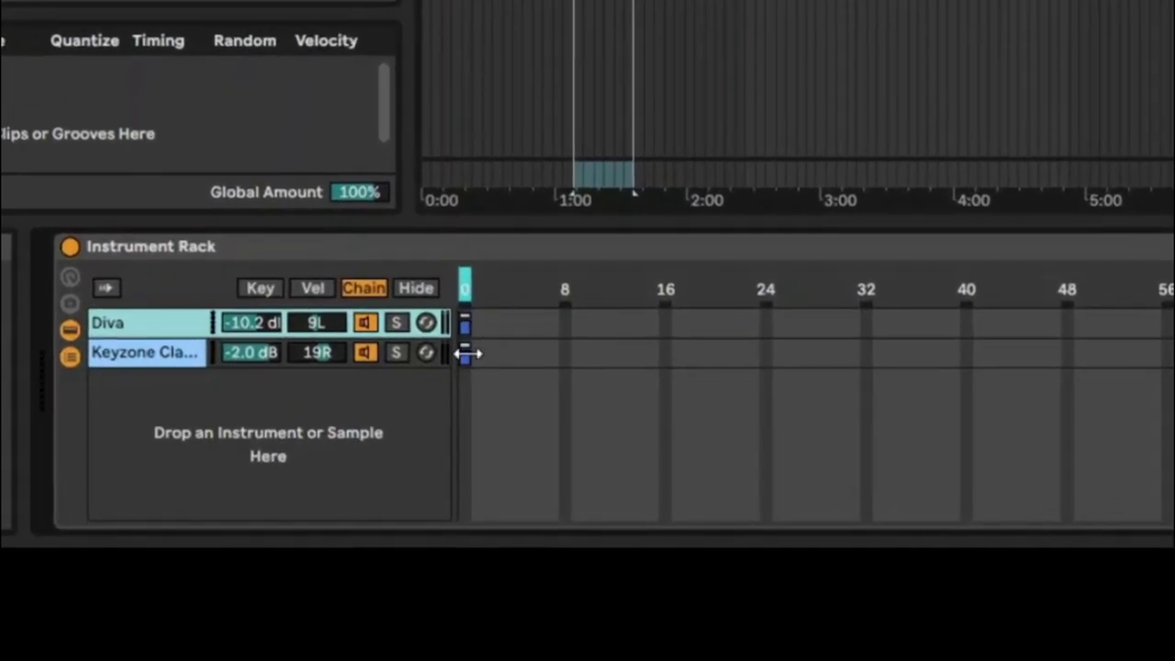
left_click_drag(466, 352, 504, 354)
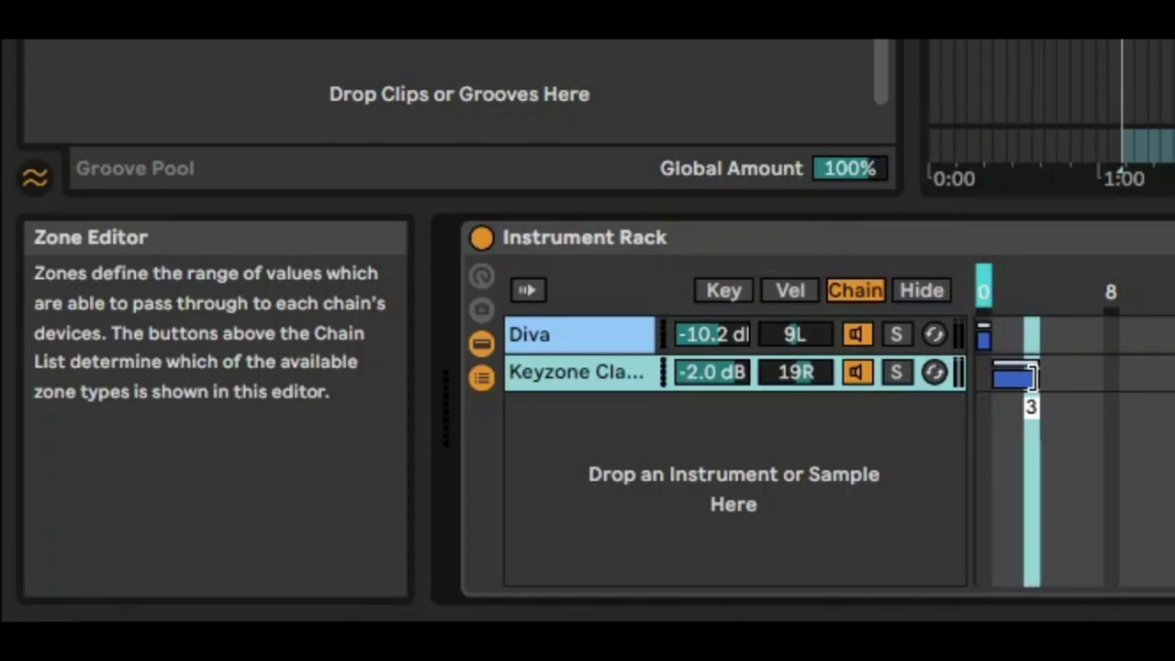
left_click_drag(1030, 377, 1030, 376)
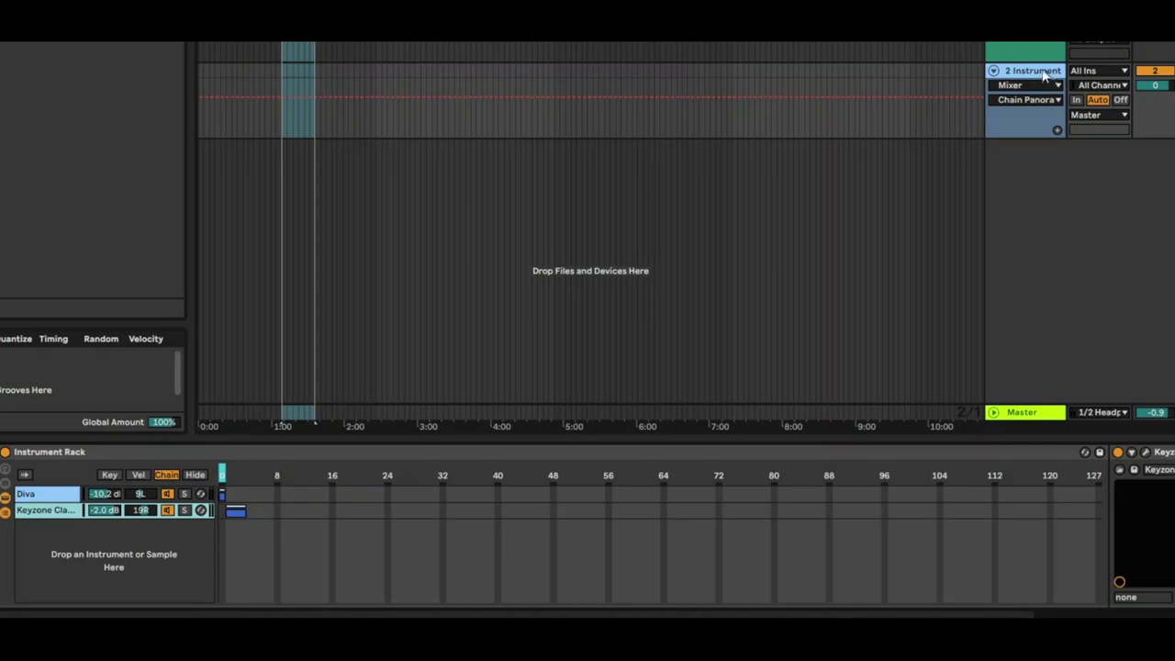
Step: Show Instrument Rack > Chain Selector automation on the Instrument track
left_click(1033, 101)
left_click(1034, 101)
left_click(1035, 106)
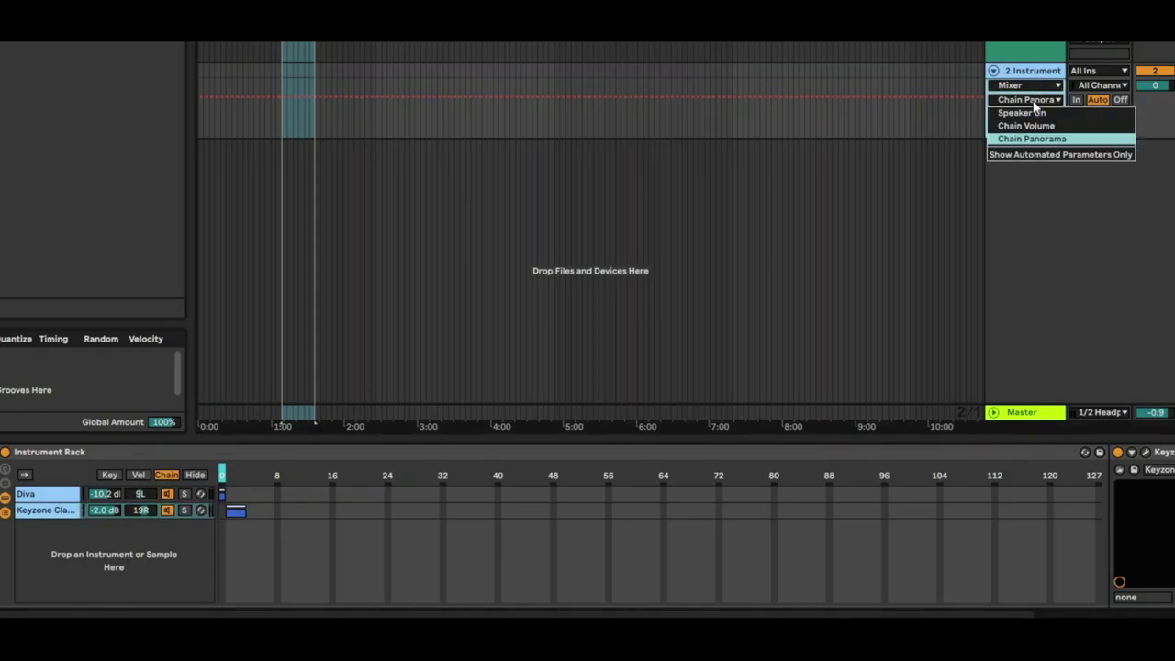
left_click(1021, 139)
left_click(283, 98)
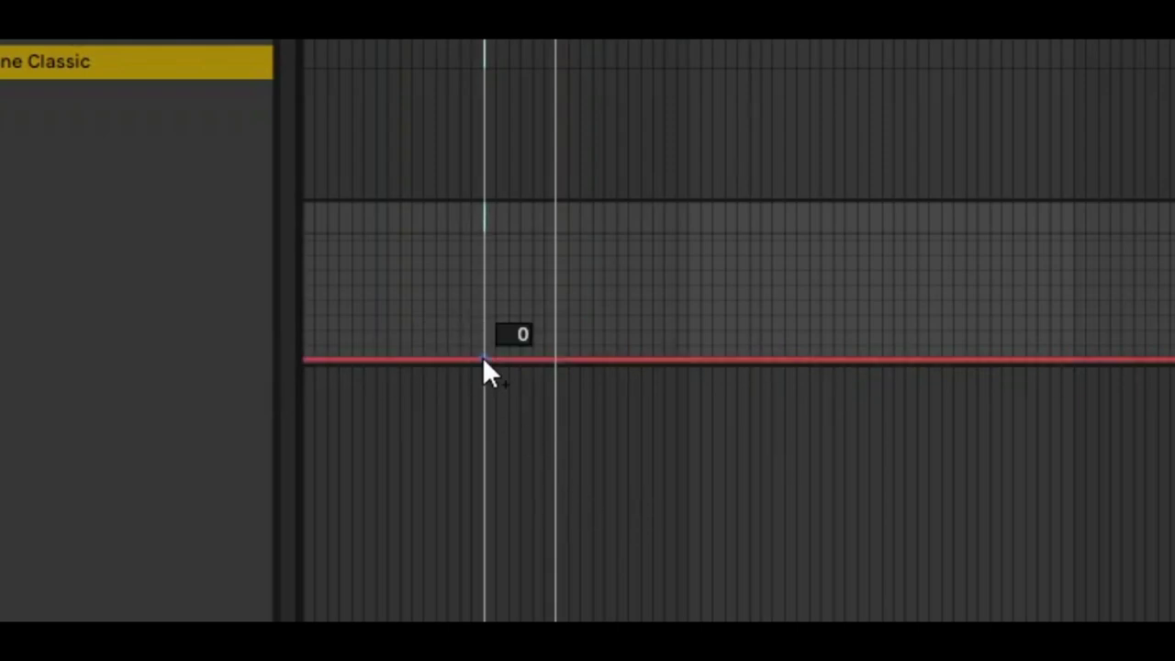
Step: Add a breakpoint just after bar 33 and raise the chain selector from 0 to 1
left_click(516, 359)
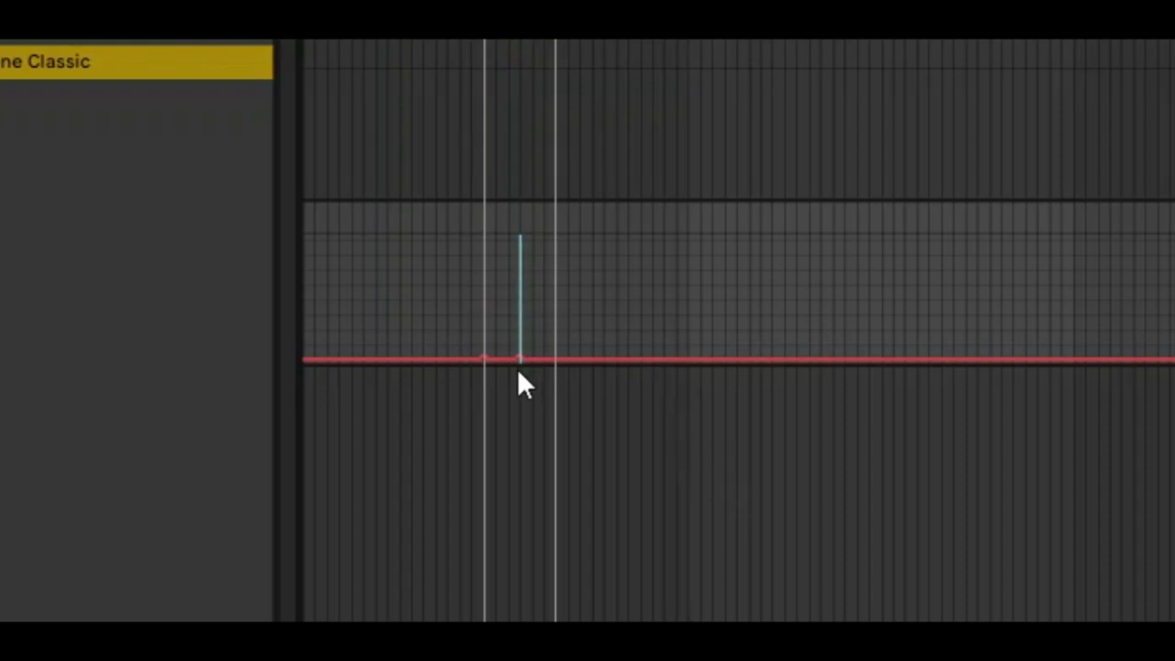
left_click_drag(519, 359, 520, 344)
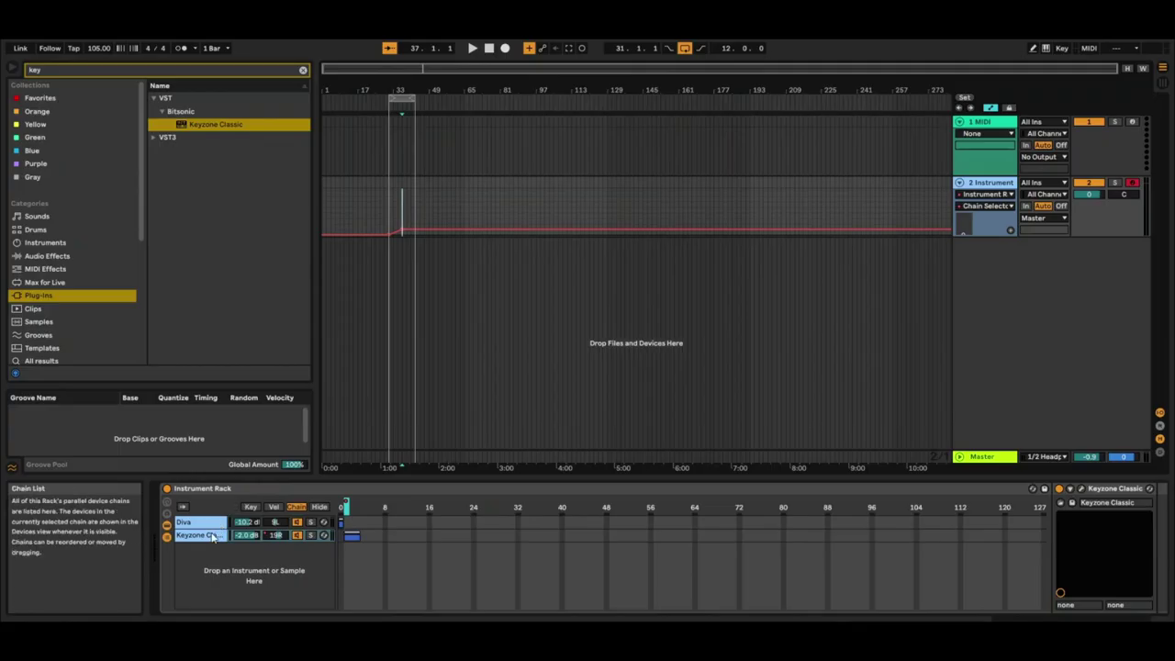
left_click(211, 538)
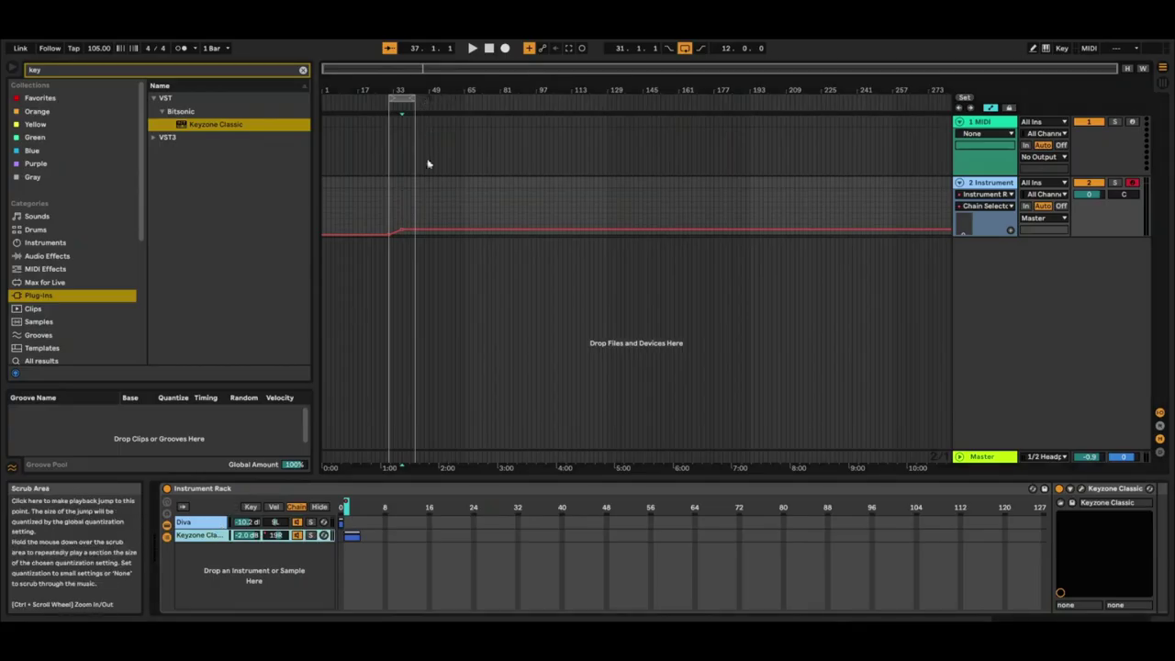
Step: Select a time range near bar 33 on the Instrument track and zoom the arrangement in
left_click_drag(395, 211, 409, 210)
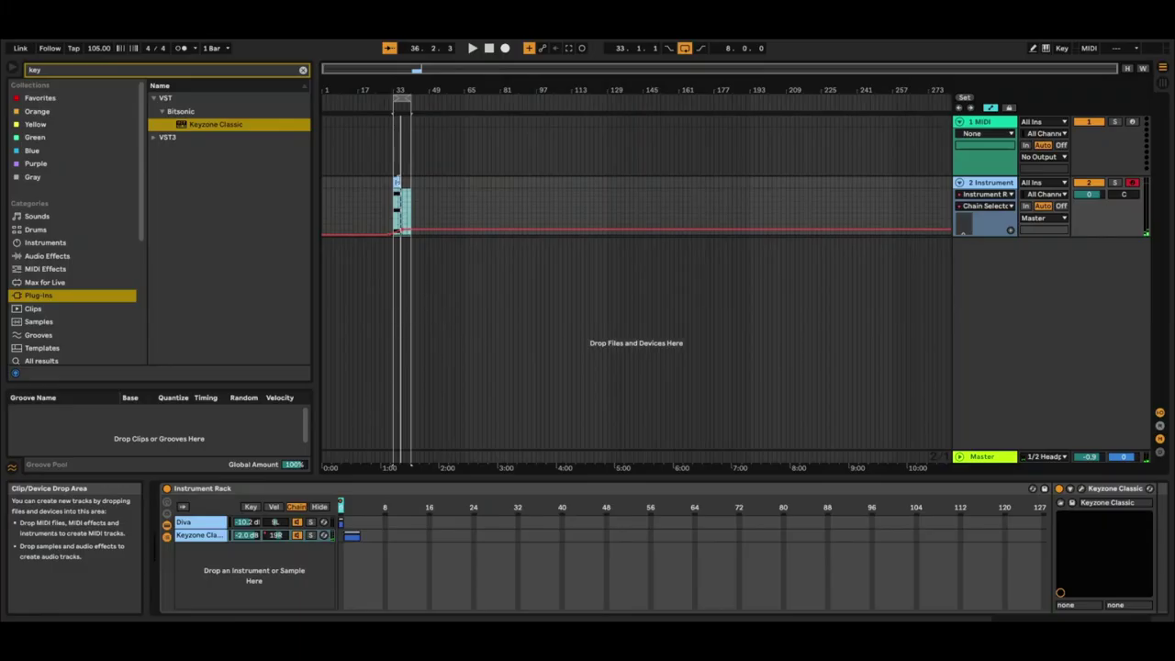
scroll(370, 449, "up", 4)
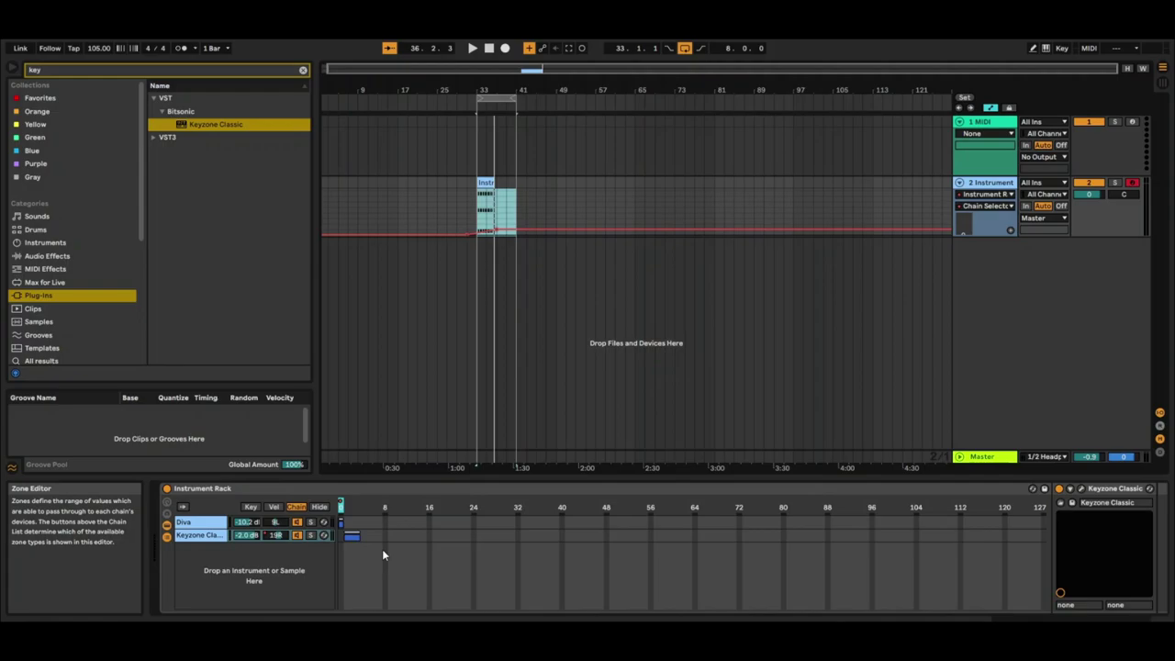
Step: Insert the Hybrid Reverb Hall preset Keys Bastille.adv after the Diva synth in the Diva chain
left_click(318, 507)
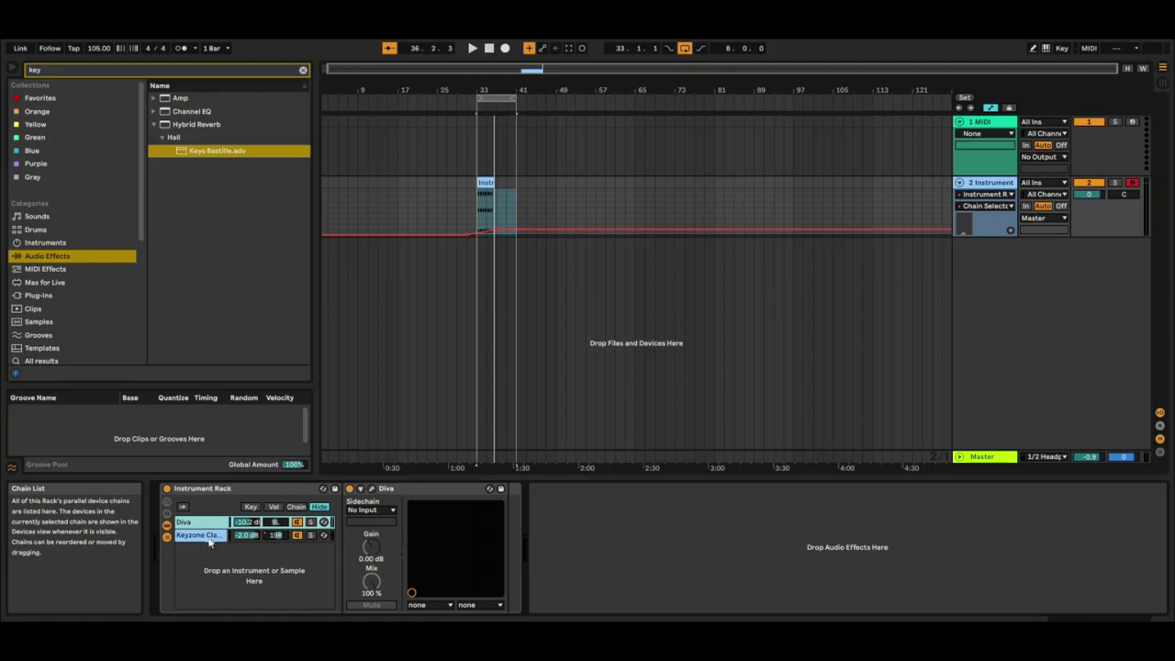
left_click(191, 154)
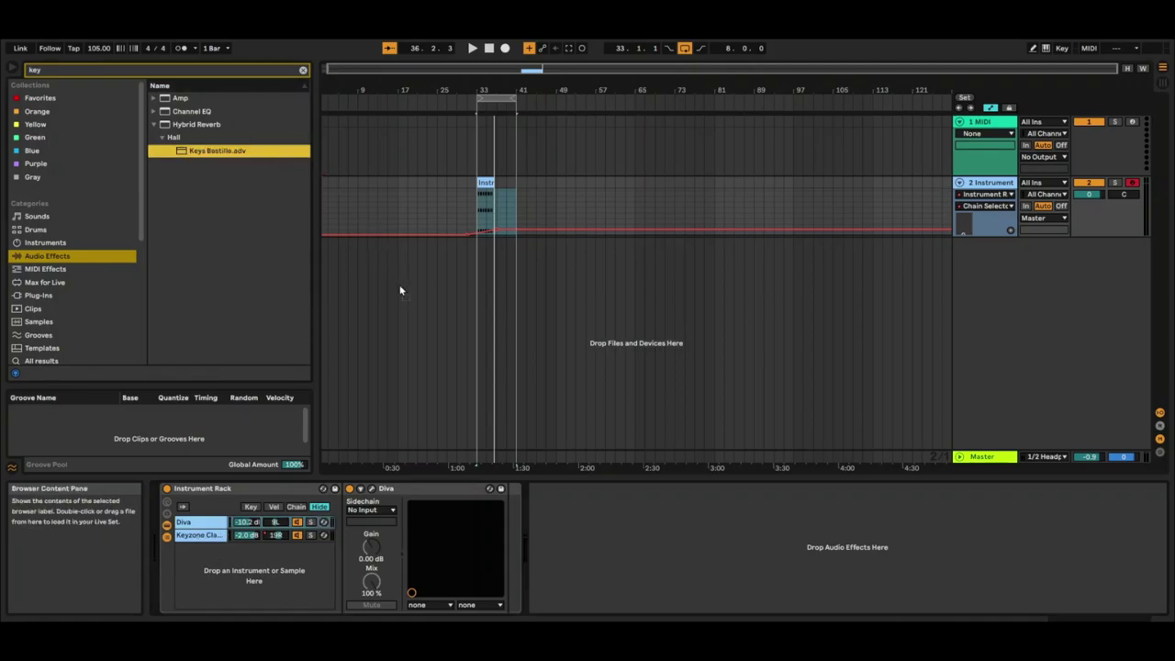
left_click(191, 523)
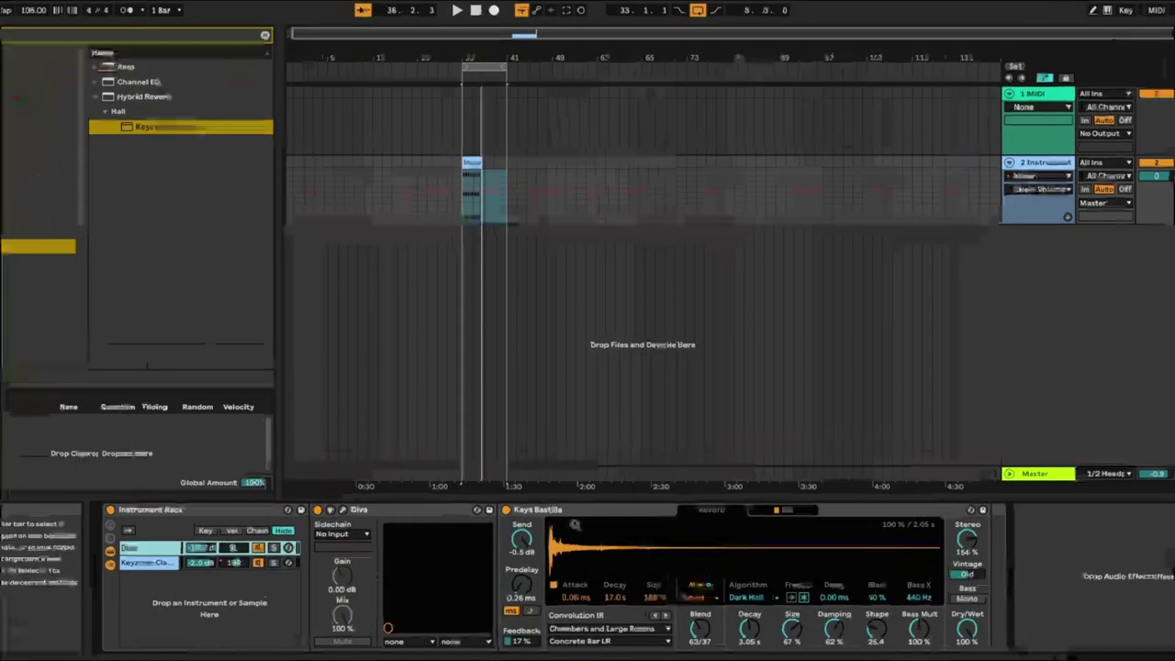
left_click(212, 568)
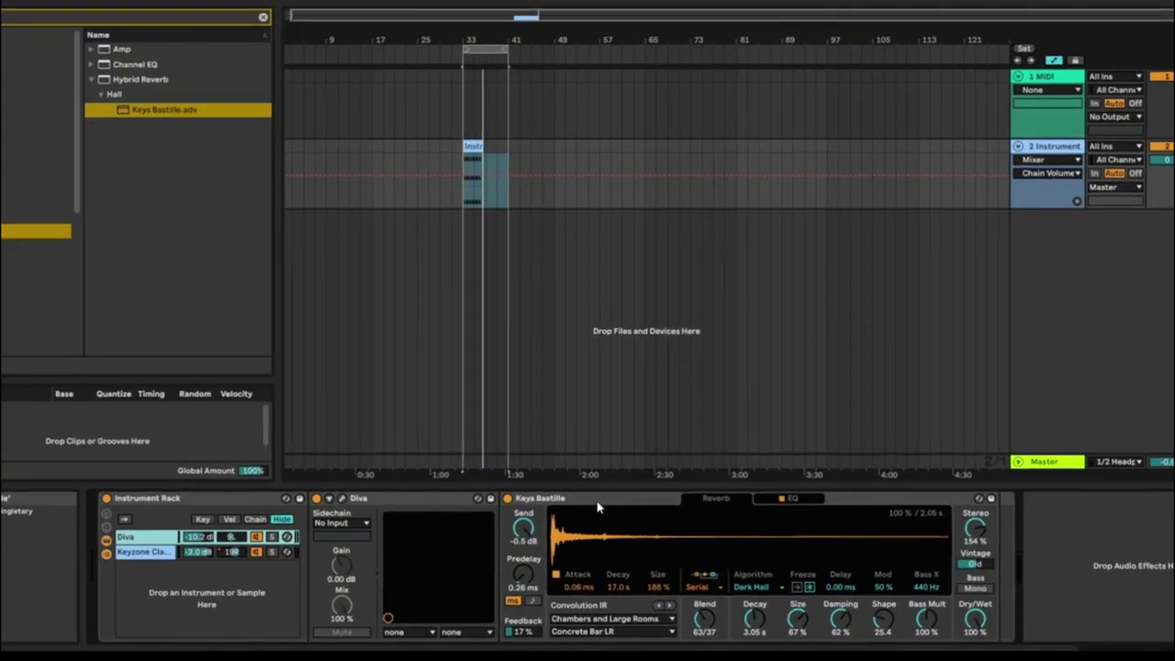